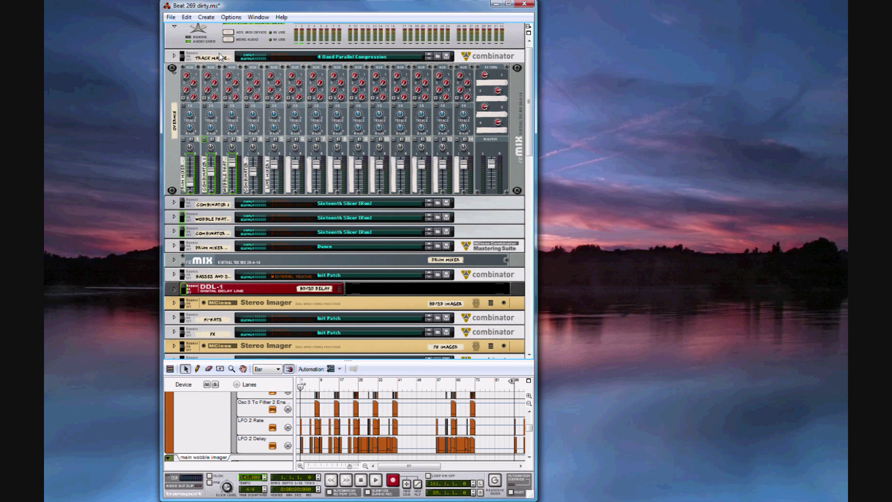
Add Combinator 3 with an Init Patch at the top of the rack, above the 4 Band Parallel Compression combinator.
right_click(218, 41)
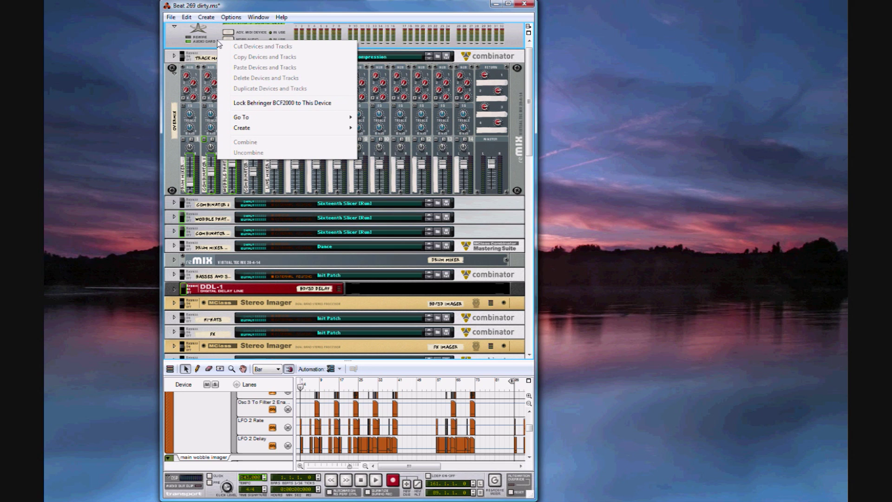
mouse_move(266, 135)
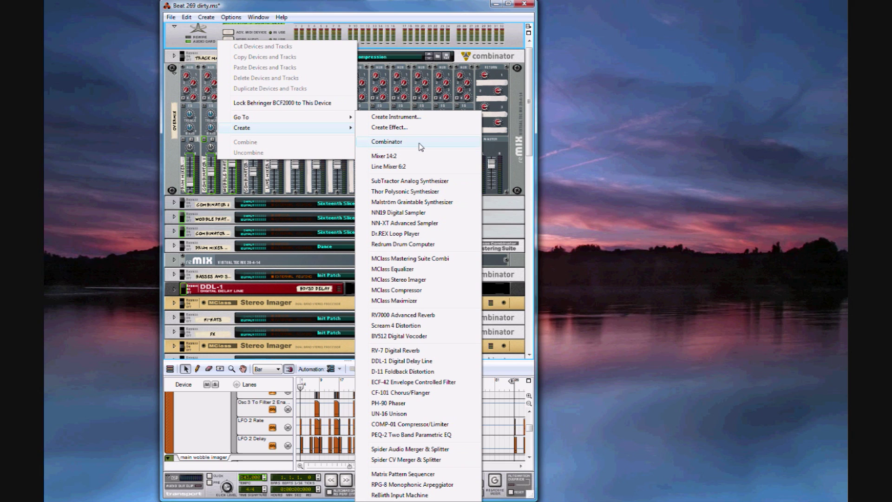
click(386, 142)
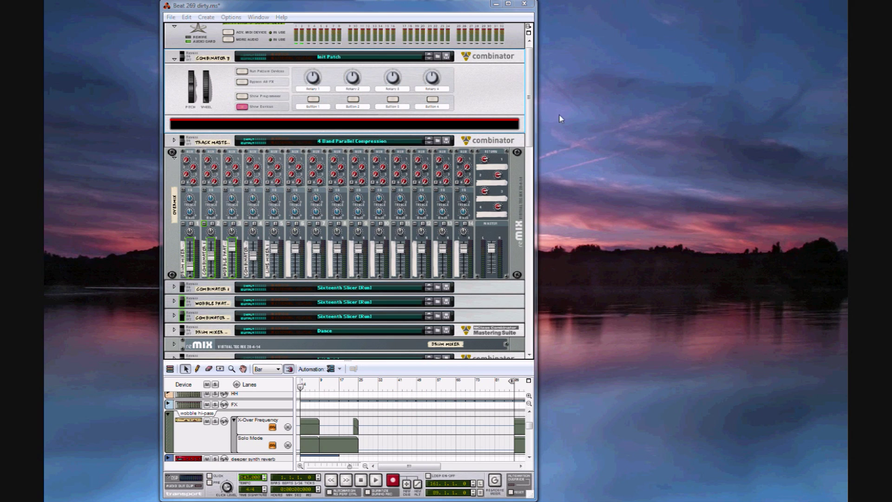
click(270, 31)
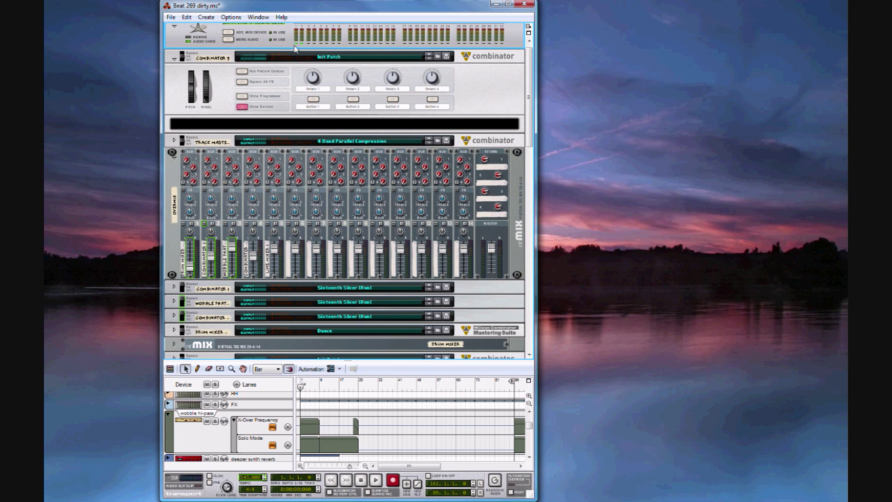
scroll(295, 47, up, 1)
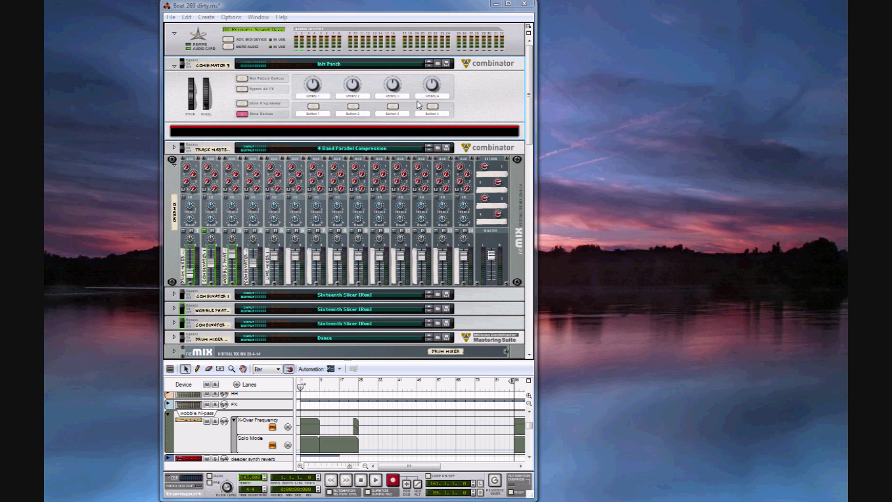
Add a 14:2 mixer inside Combinator 3.
right_click(443, 135)
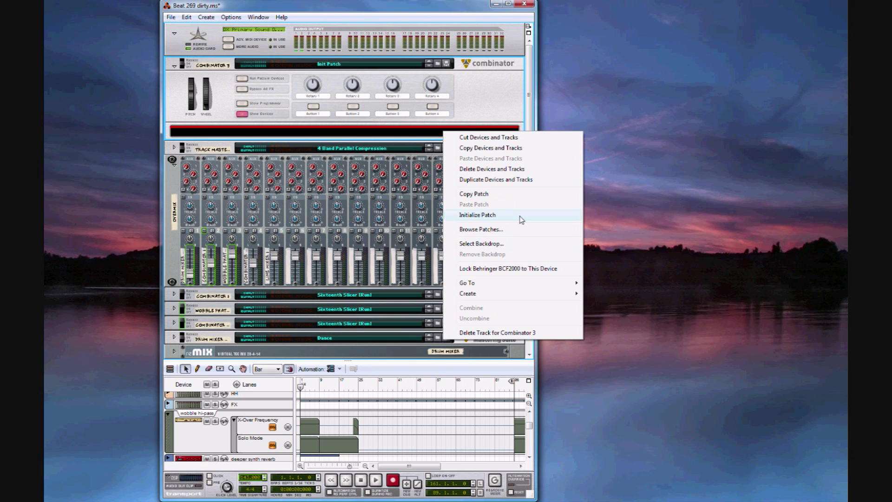
mouse_move(511, 299)
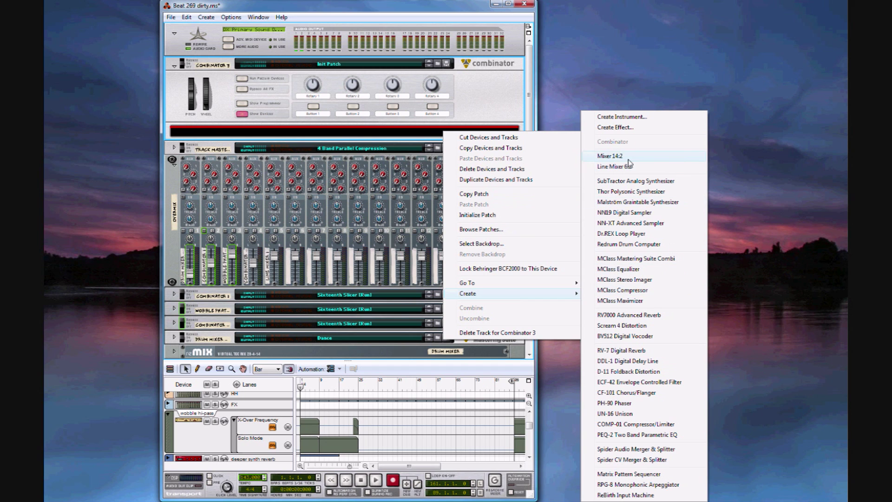
click(610, 156)
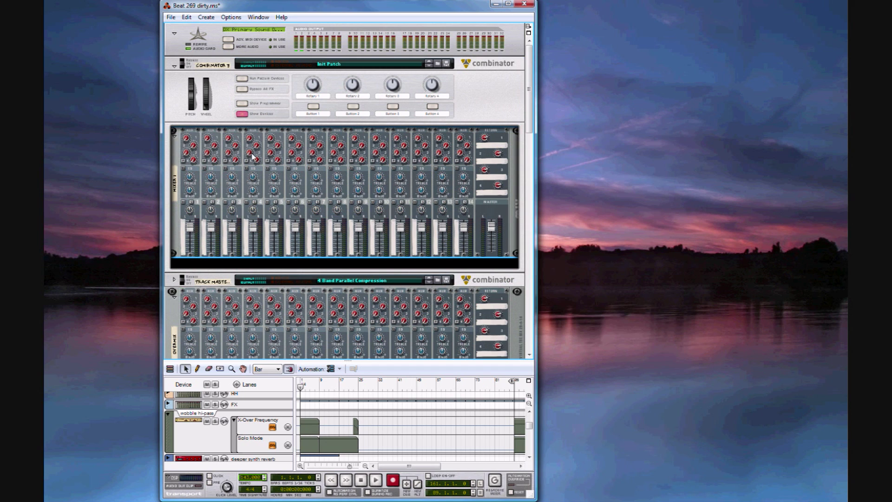
Add an MClass Stereo Imager below the mixer, adjust its X-Over, solo its low band, and view the rear.
right_click(176, 160)
mouse_move(231, 246)
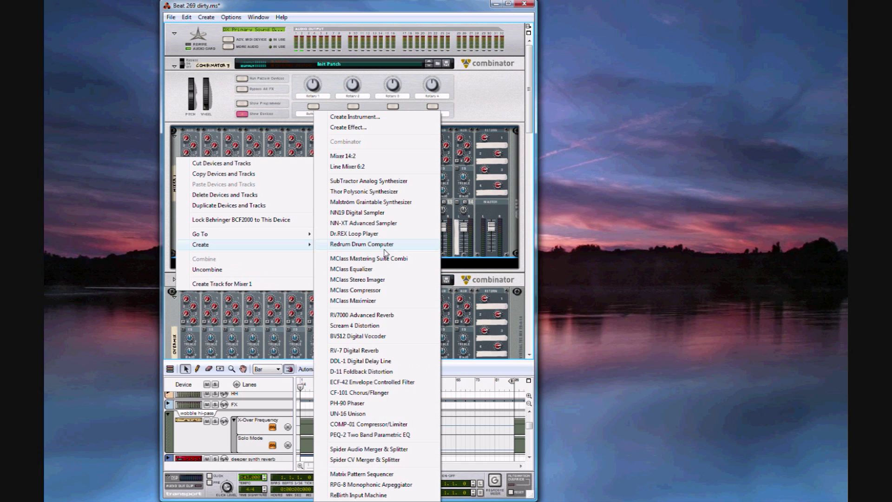
click(384, 280)
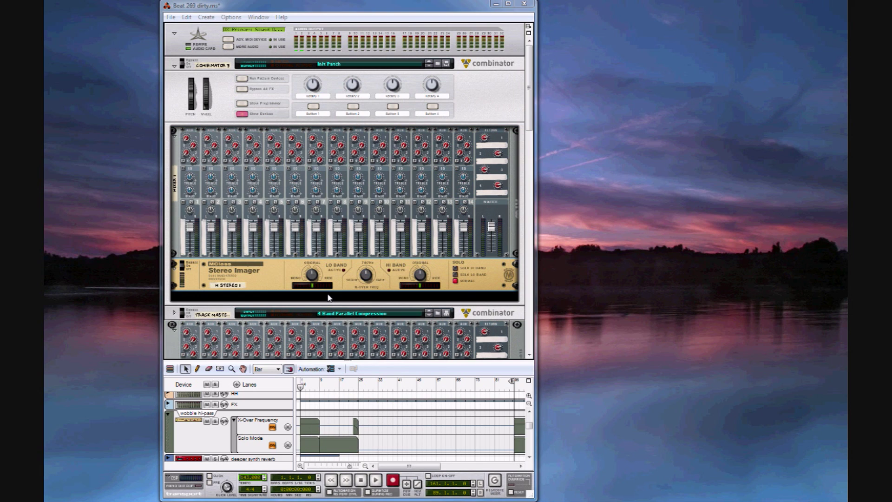
click(369, 277)
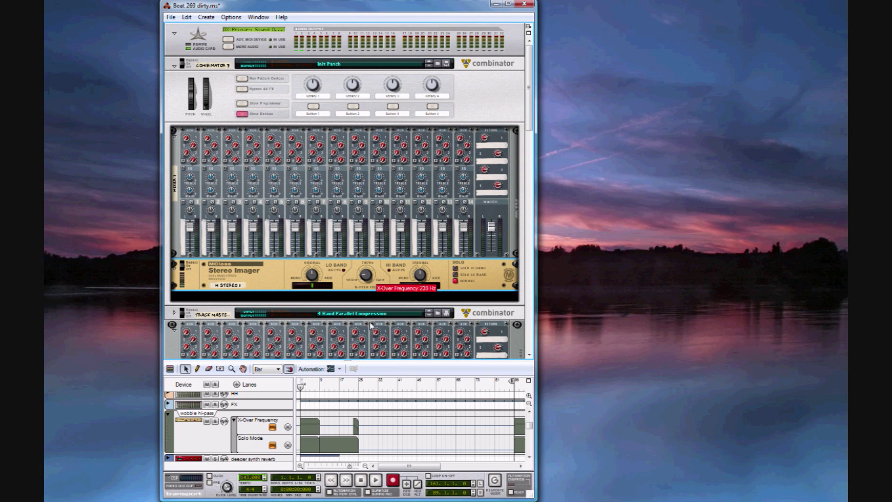
click(455, 276)
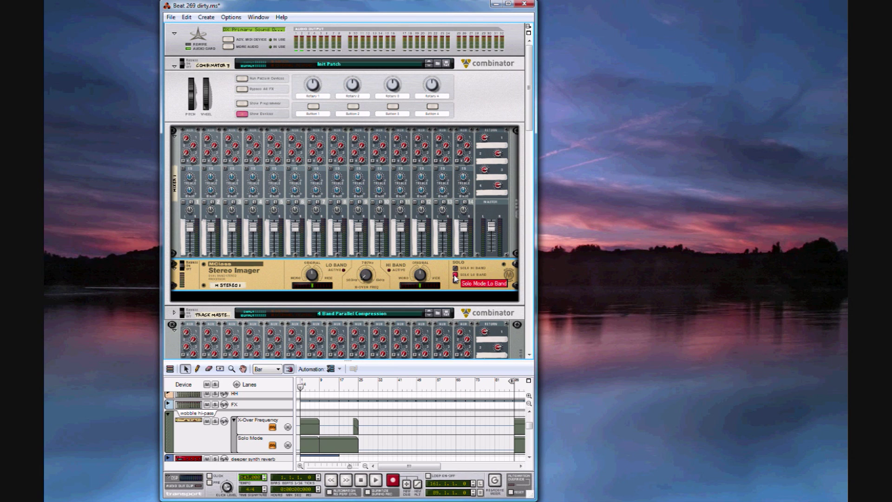
key(Tab)
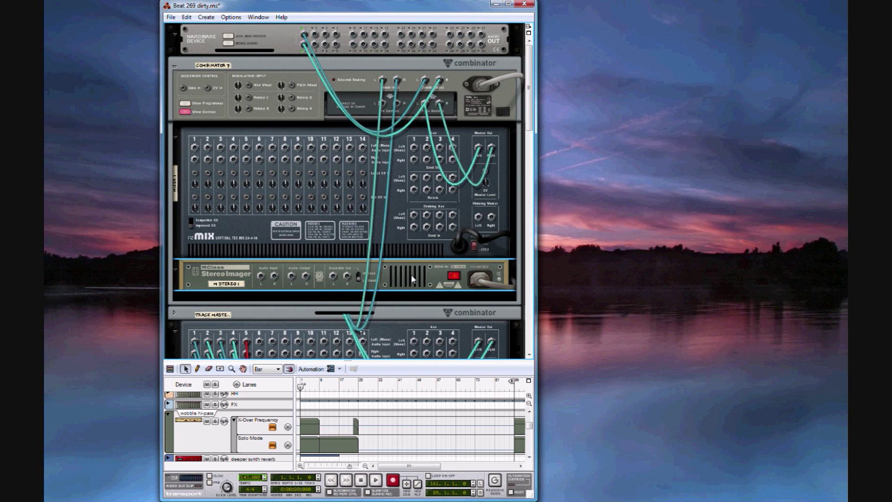
Enable the imager's Separate Out, move it above the mixer, and duplicate it once.
click(358, 276)
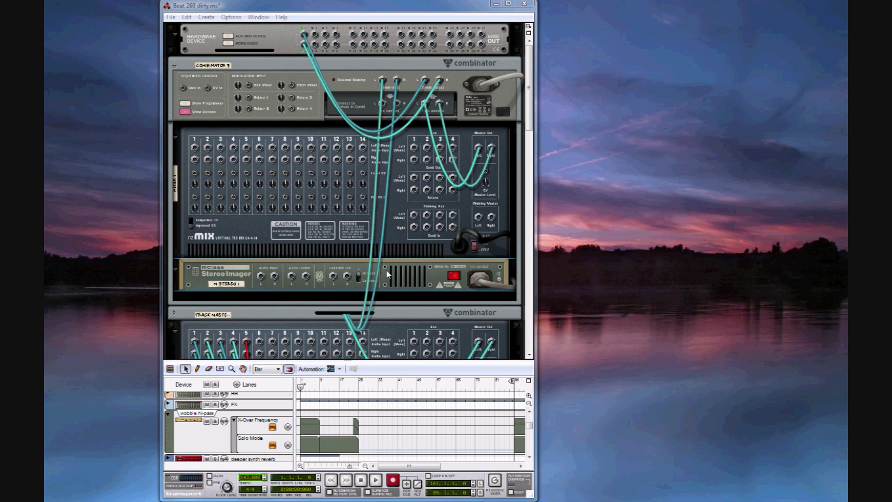
drag(183, 279, 185, 155)
right_click(192, 142)
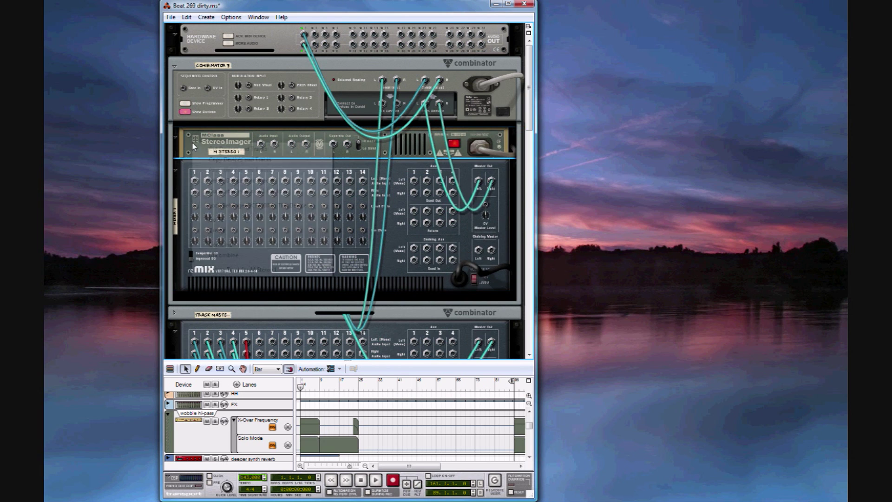
click(219, 191)
Duplicate the newest imager four more times to build a stack of imagers.
right_click(201, 176)
click(232, 223)
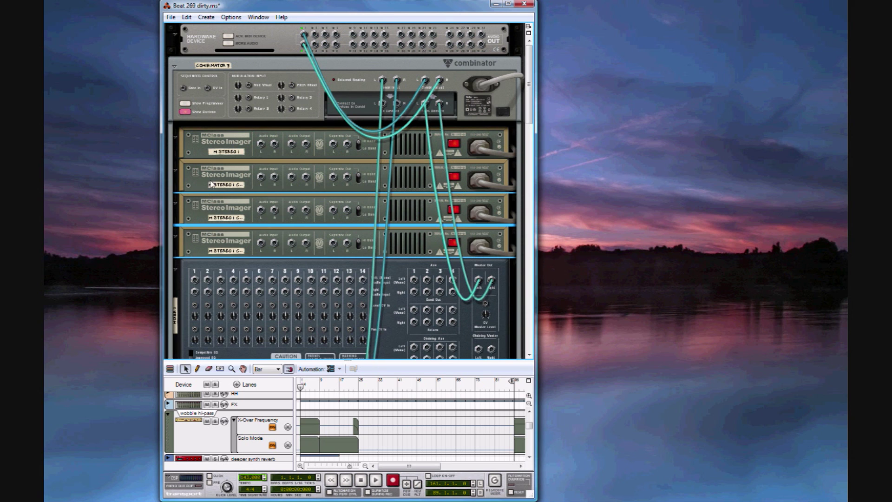
right_click(202, 207)
click(233, 255)
right_click(195, 271)
click(236, 318)
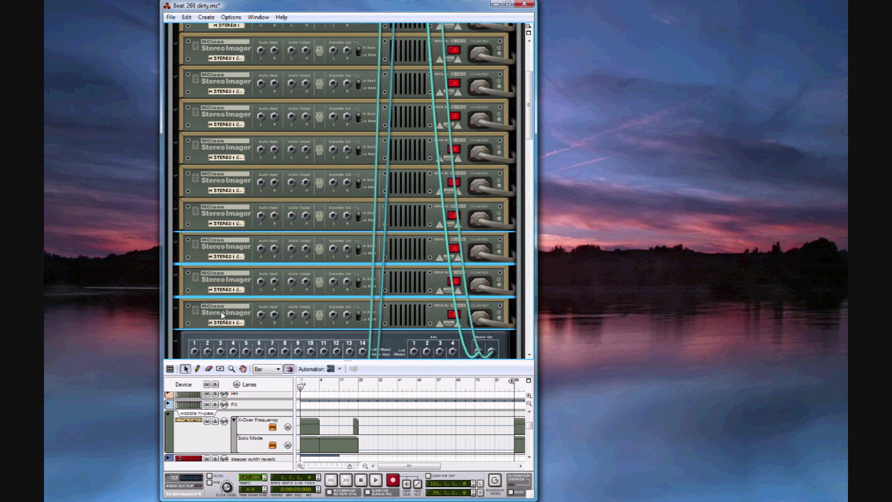
right_click(205, 218)
click(232, 261)
scroll(344, 190, up, 10)
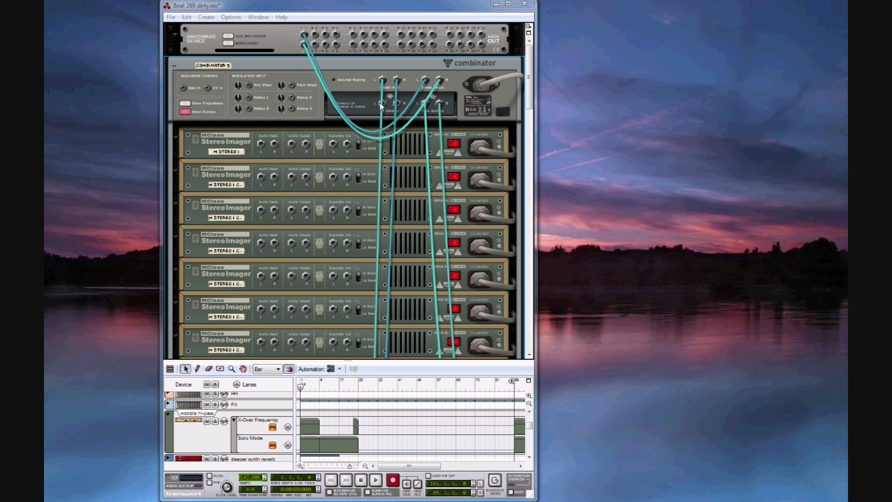
Cable the Combinator's To Devices into imager 1, its output to a mixer channel, and its Separate Out into imager 2.
drag(383, 106, 260, 145)
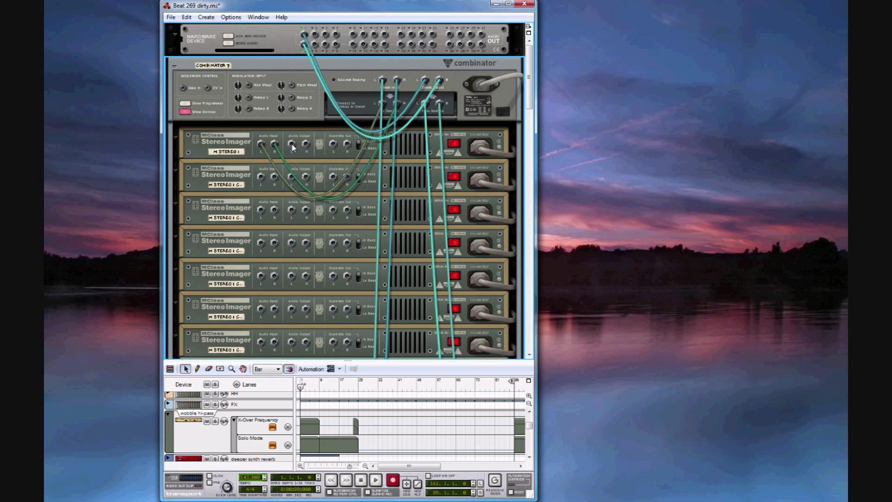
drag(293, 147, 208, 244)
scroll(193, 292, down, 5)
scroll(193, 293, down, 5)
scroll(241, 235, up, 5)
scroll(241, 235, up, 4)
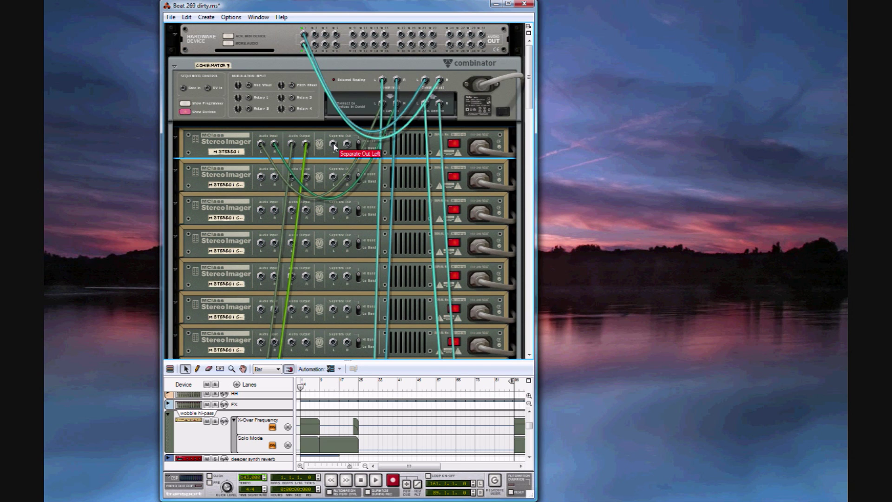
drag(333, 147, 208, 316)
scroll(278, 291, down, 5)
scroll(278, 288, down, 3)
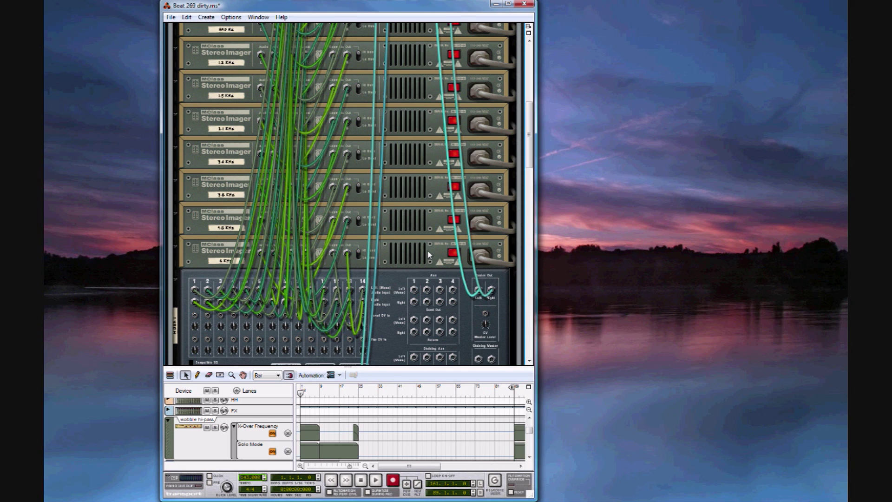
Scroll up to Combinator 3 and flip the rack to its front panels.
scroll(428, 254, up, 10)
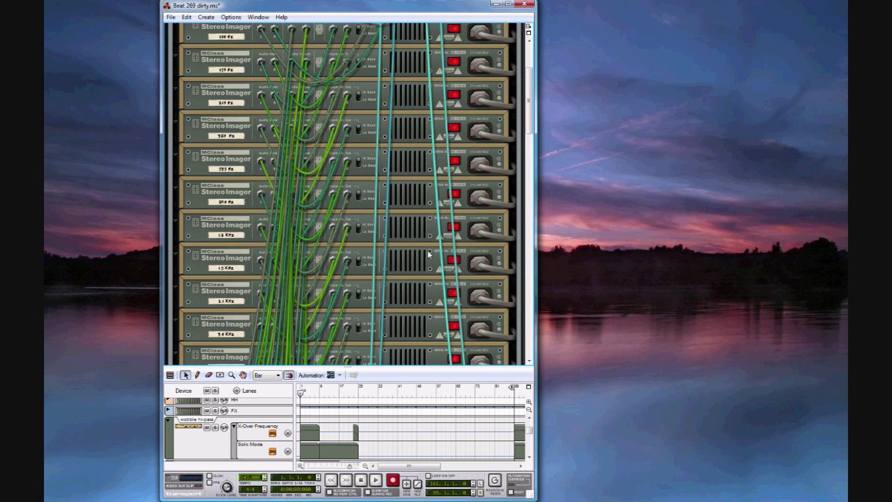
key(Tab)
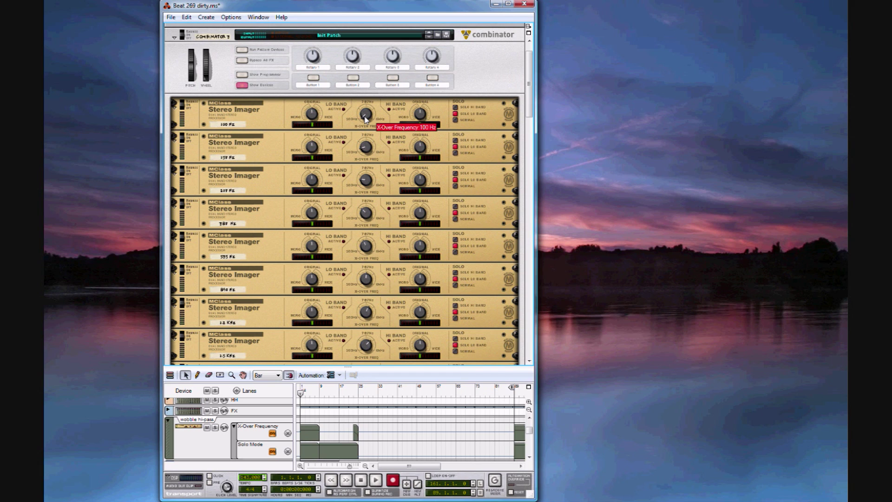
Check the top imagers' 100 Hz and 157 Hz name labels, then scroll down toward the 6 kHz imager.
click(364, 148)
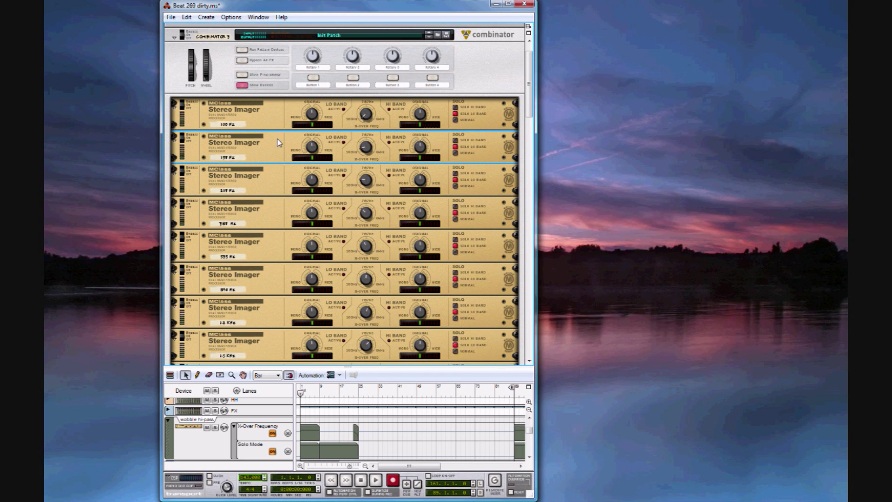
click(253, 110)
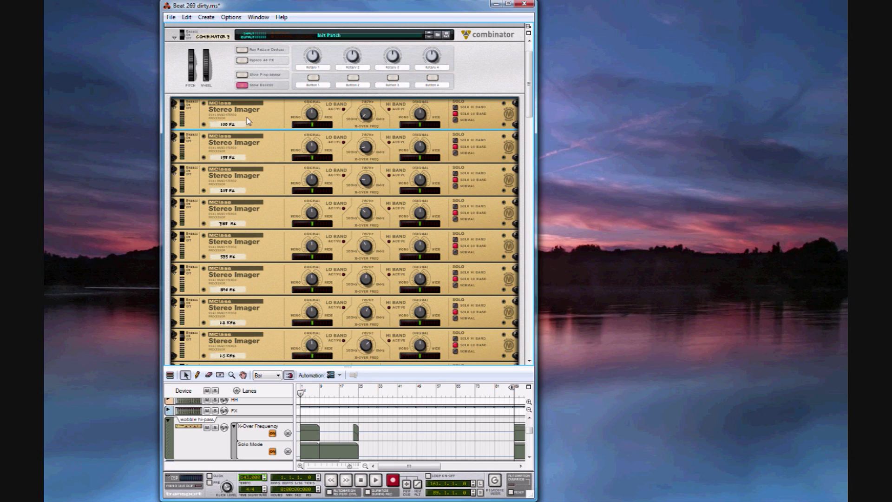
double_click(225, 125)
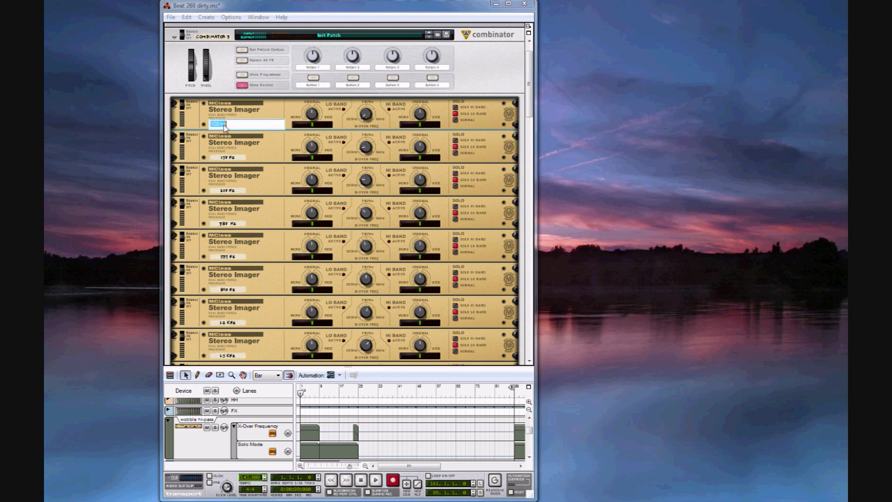
click(252, 139)
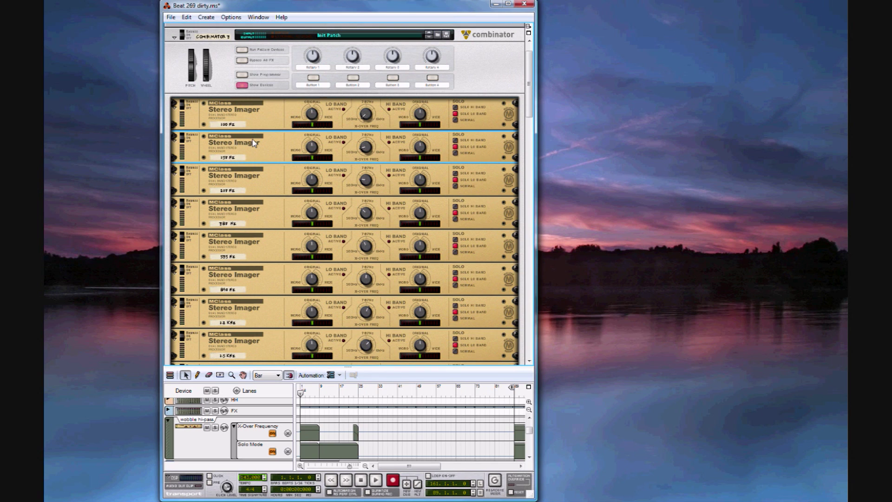
double_click(236, 158)
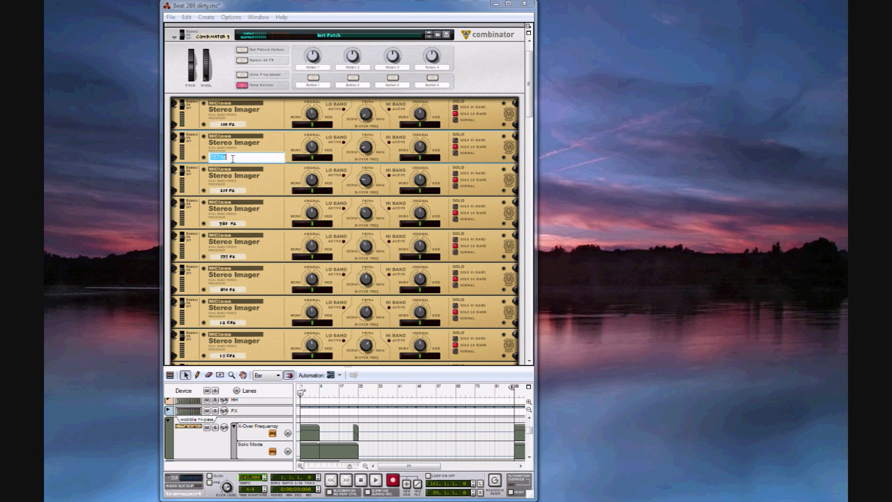
click(257, 147)
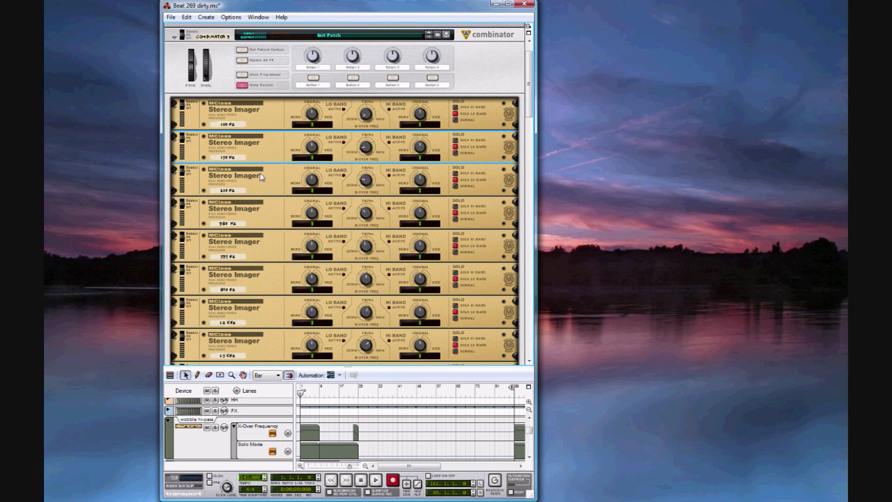
click(260, 177)
scroll(261, 199, down, 8)
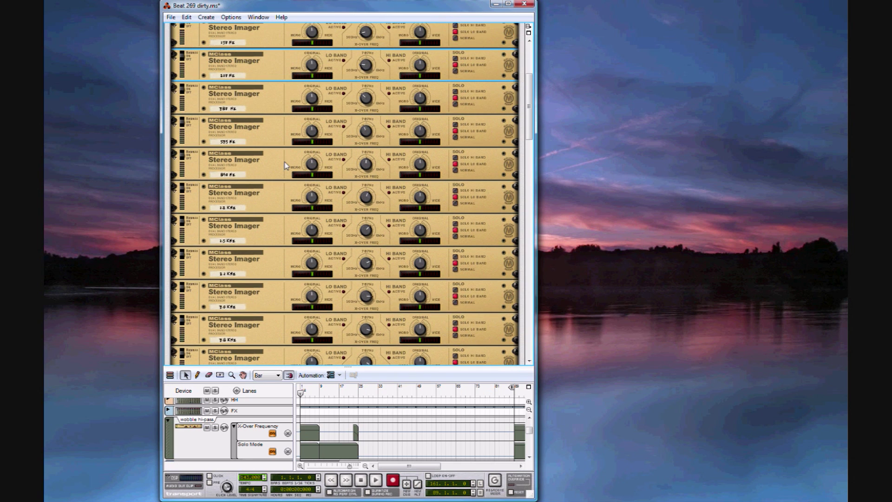
scroll(280, 166, down, 2)
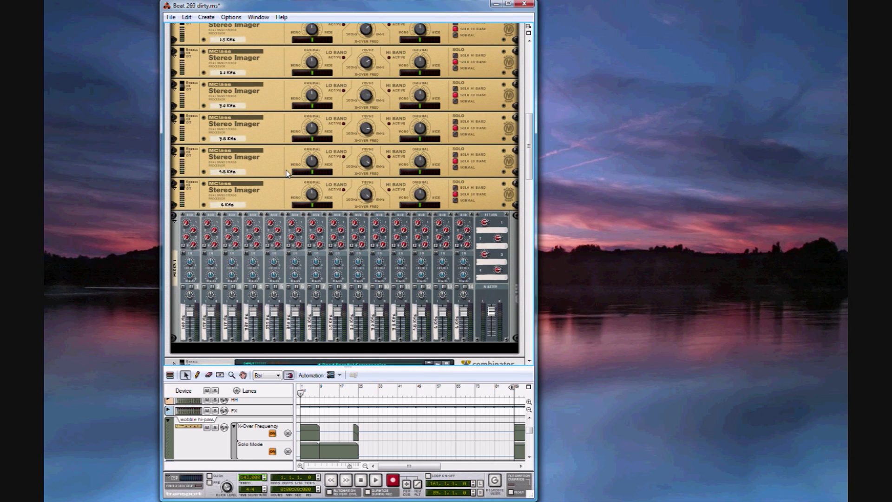
Select the 14-channel mixer and start song playback.
click(277, 201)
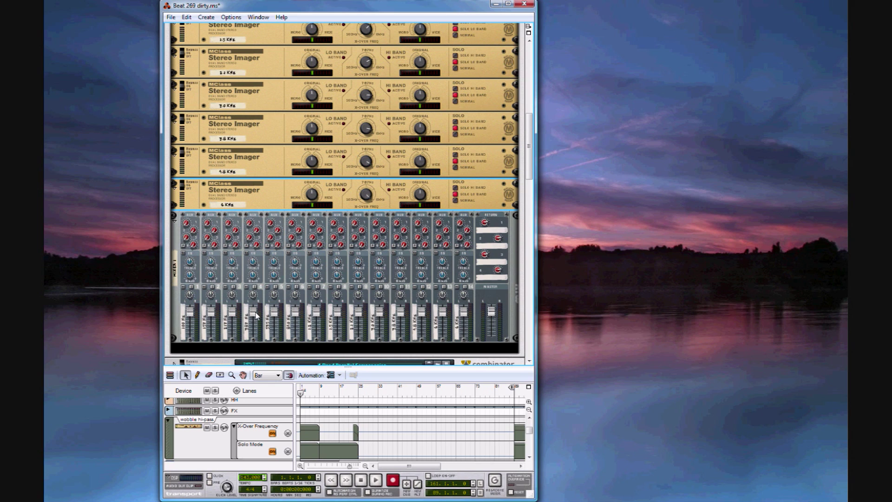
click(290, 328)
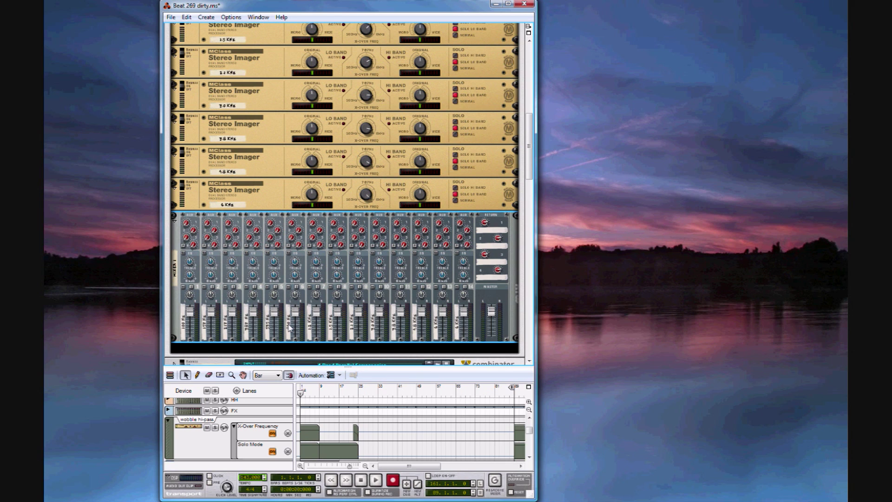
key(space)
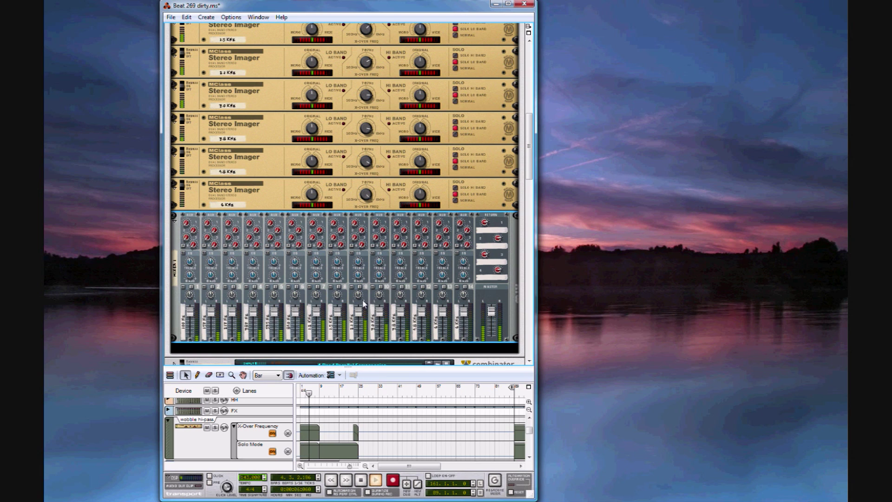
Solo mixer channels 9, 8 and 7 to hear only those frequency bands.
click(359, 286)
click(338, 286)
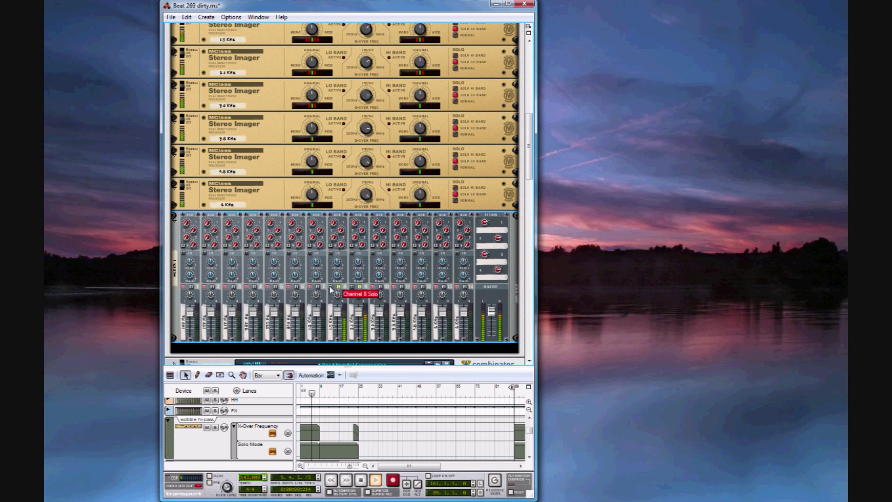
click(316, 287)
scroll(344, 282, up, 3)
scroll(343, 282, up, 6)
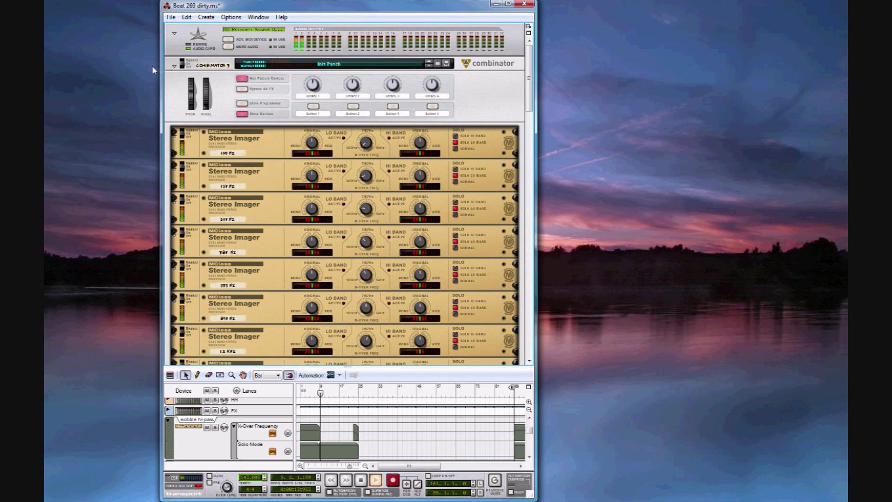
Toggle Combinator 3 between enabled and bypassed to compare, then scroll back down to the mixer.
click(183, 66)
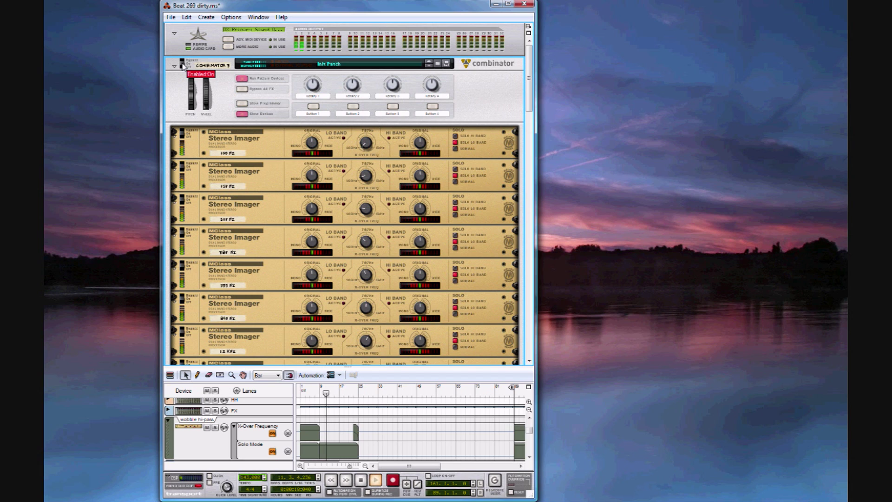
click(183, 66)
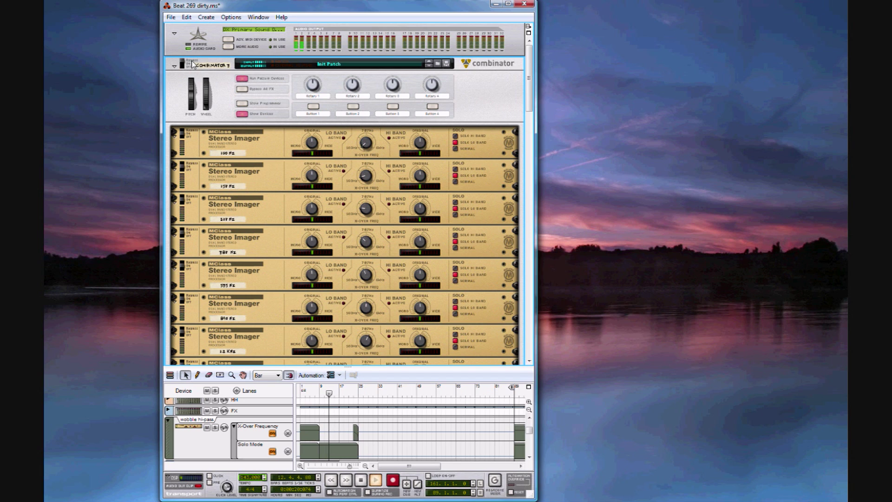
click(184, 66)
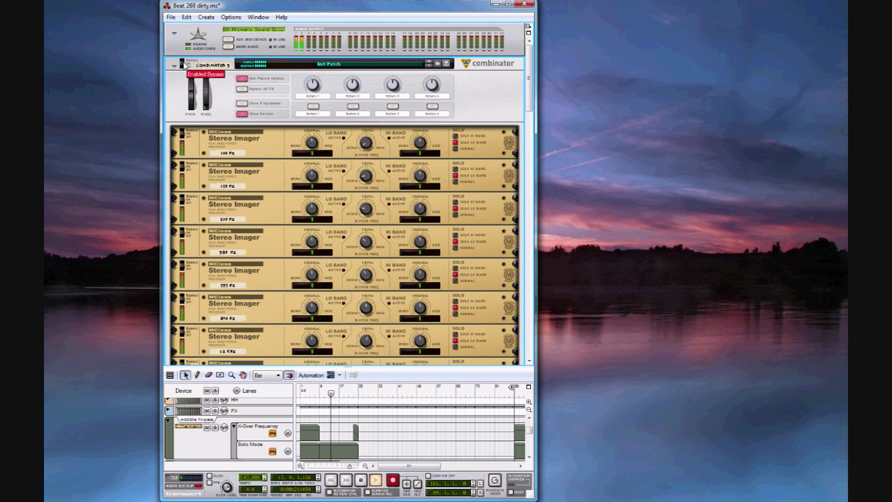
click(184, 65)
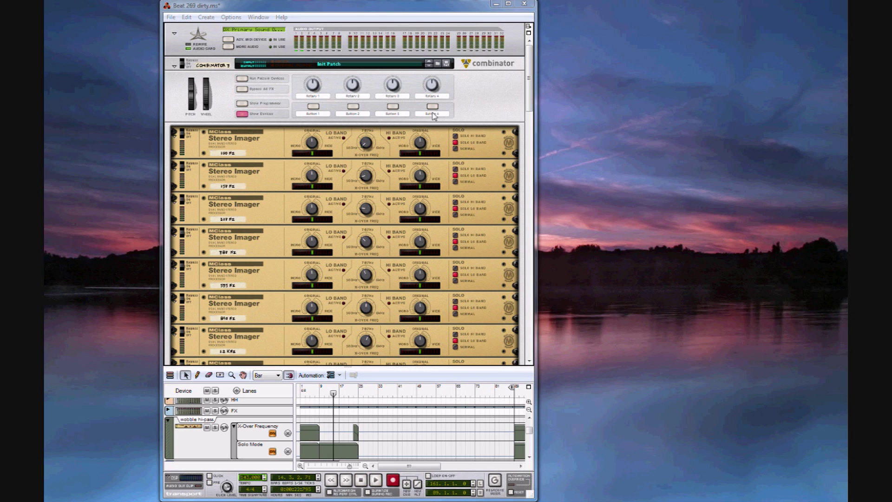
click(482, 113)
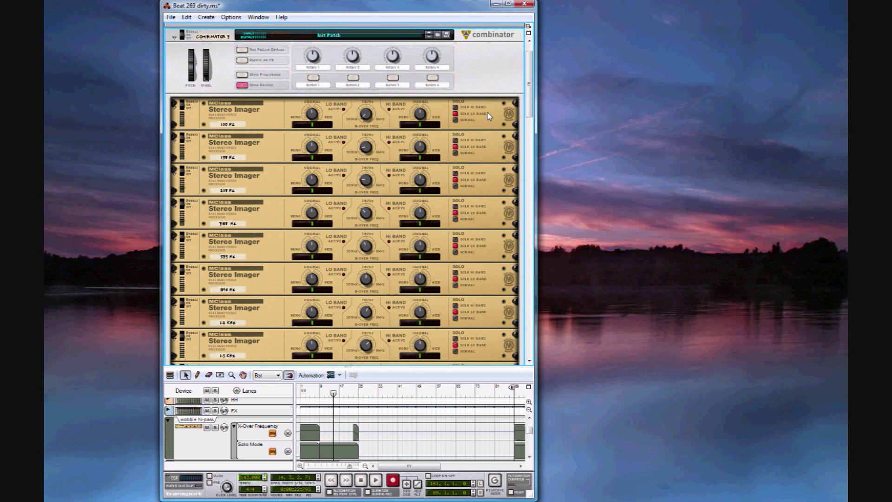
scroll(487, 112, down, 5)
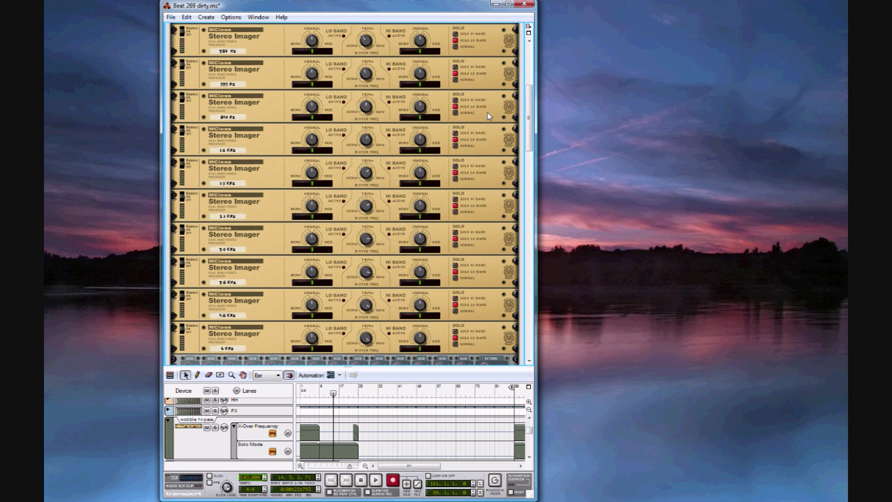
scroll(486, 112, down, 4)
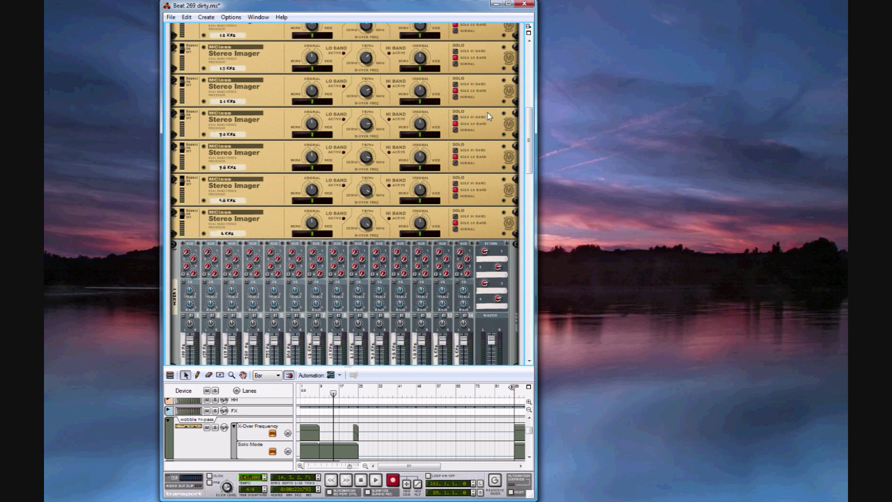